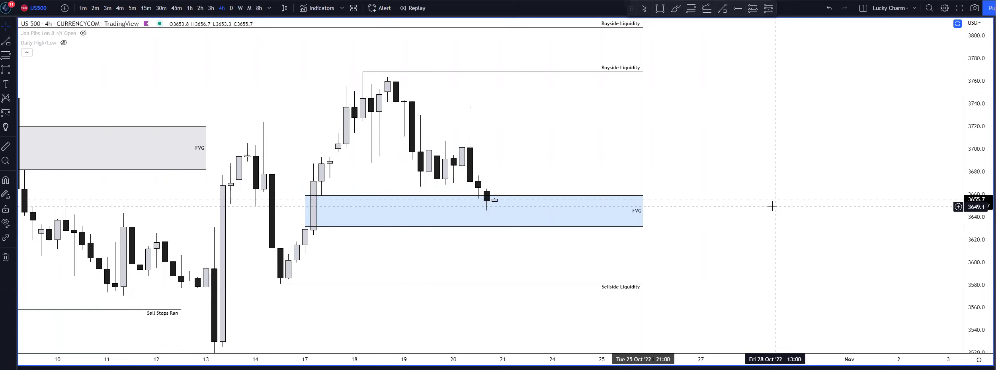
Switch the US 500 chart to the daily timeframe and examine October's price action between buyside and sellside liquidity
drag(515, 283, 491, 282)
click(510, 280)
click(496, 276)
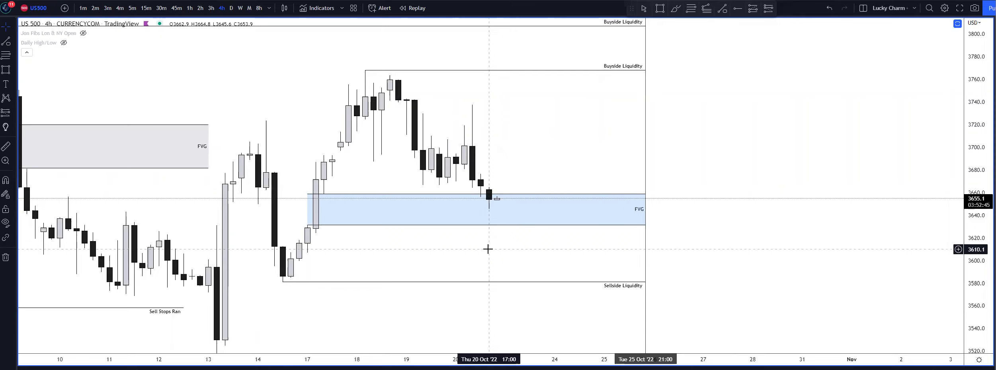
click(233, 12)
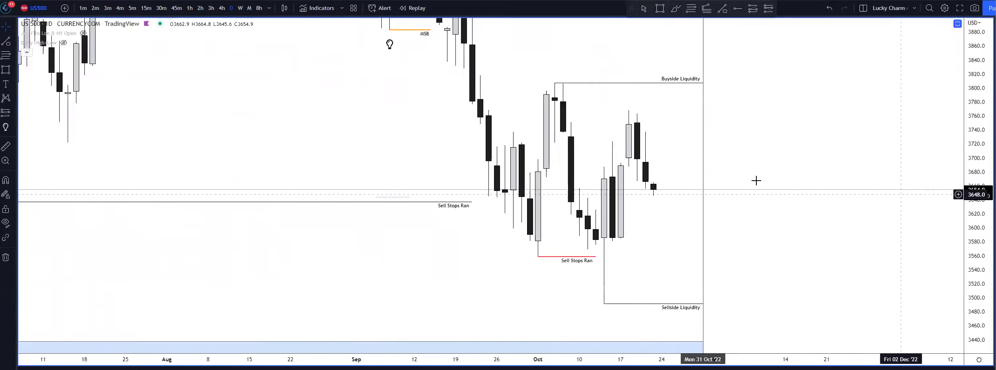
scroll(629, 162, up, 5)
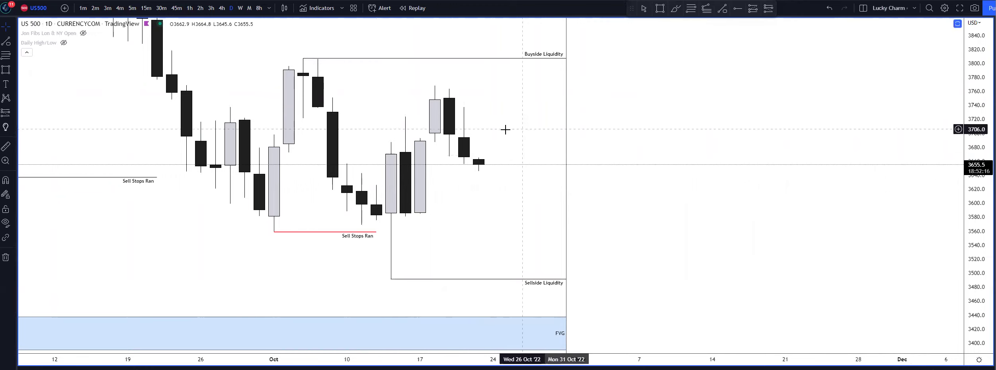
drag(487, 130, 460, 140)
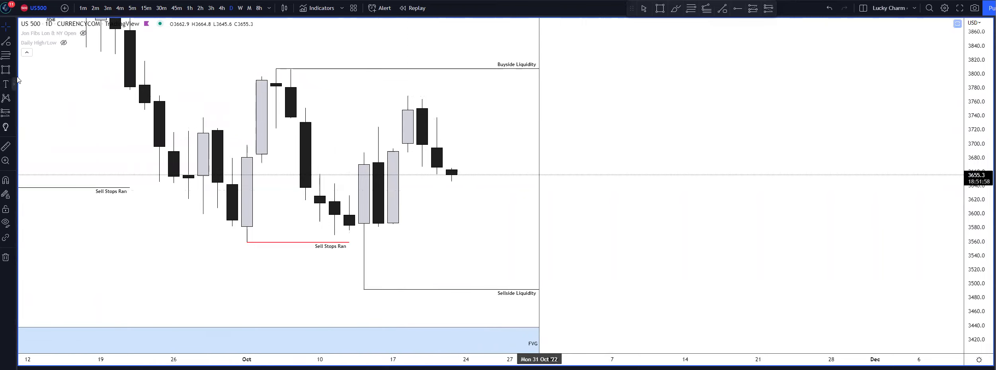
Draw a temporary Fibonacci retracement from the buyside liquidity line to the October sellside liquidity low, extend its start one candle earlier, and delete it
key(alt+f)
click(364, 68)
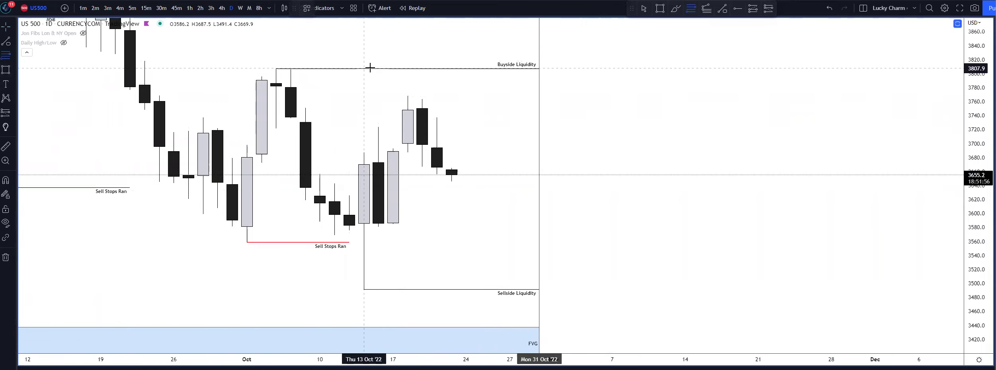
click(438, 290)
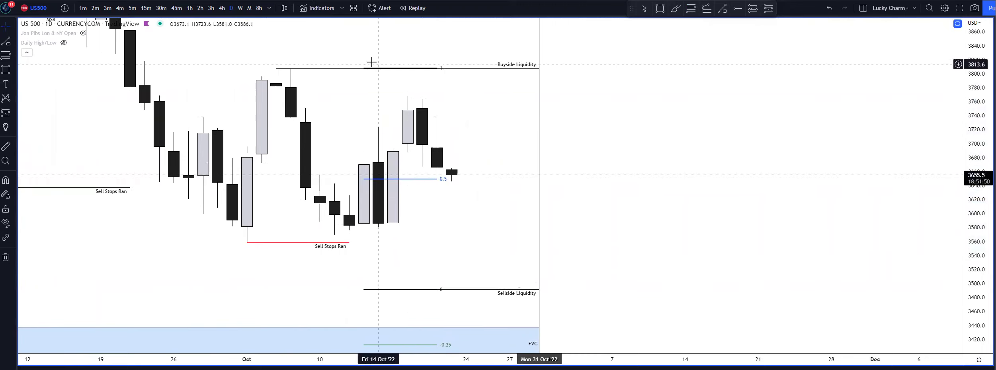
drag(365, 68, 350, 69)
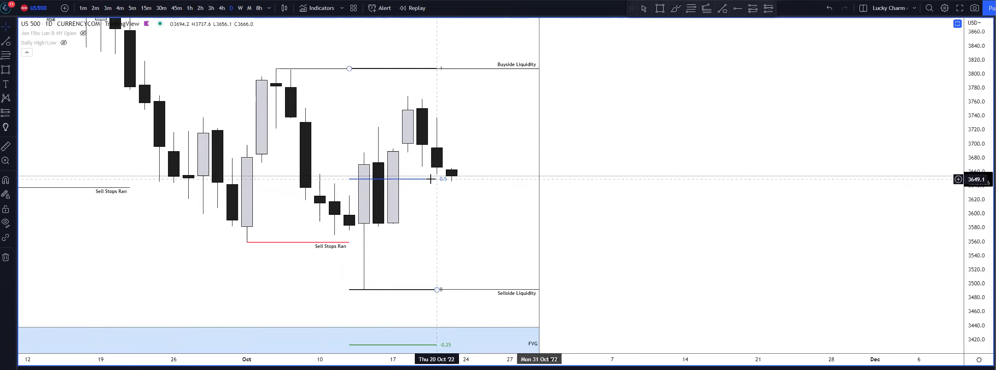
key(Delete)
Return the chart to the 4-hour timeframe with the blue FVG and surrounding liquidity lines in view
click(222, 8)
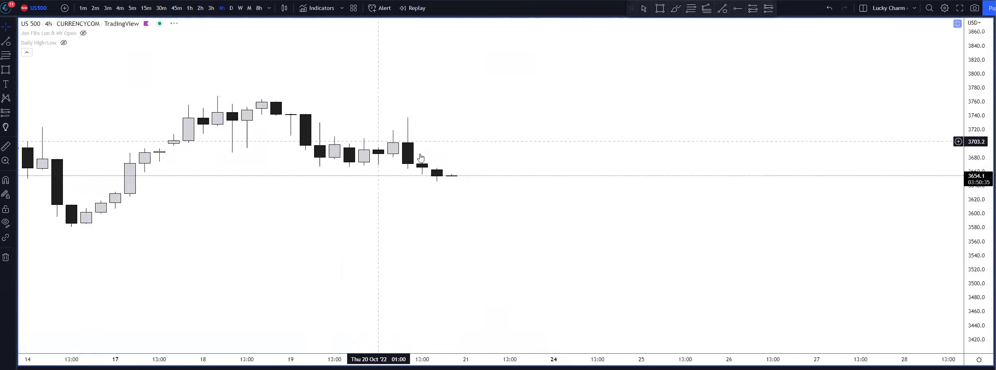
drag(725, 129, 593, 136)
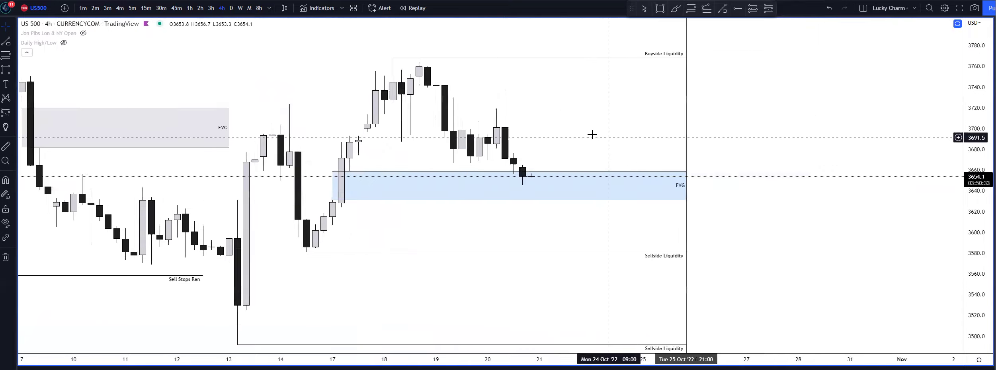
scroll(597, 135, down, 3)
drag(663, 136, 588, 156)
scroll(575, 159, up, 2)
drag(520, 152, 483, 96)
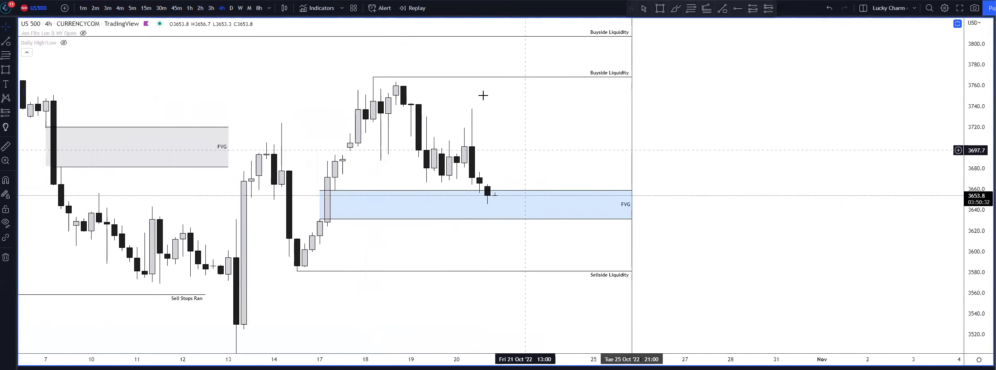
Start bar replay on the 4-hour chart at the 20 October 2022 candle before the drop into the blue FVG
click(413, 8)
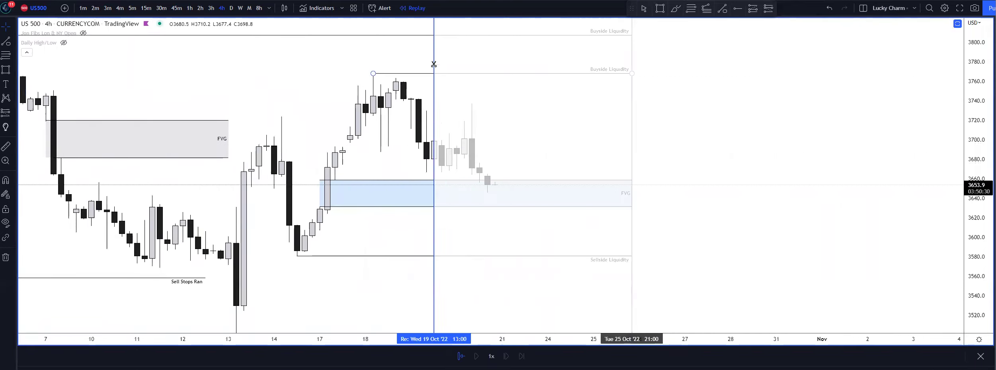
click(473, 137)
drag(474, 136, 862, 86)
drag(615, 83, 392, 84)
drag(972, 183, 940, 96)
scroll(653, 108, up, 3)
drag(538, 132, 507, 145)
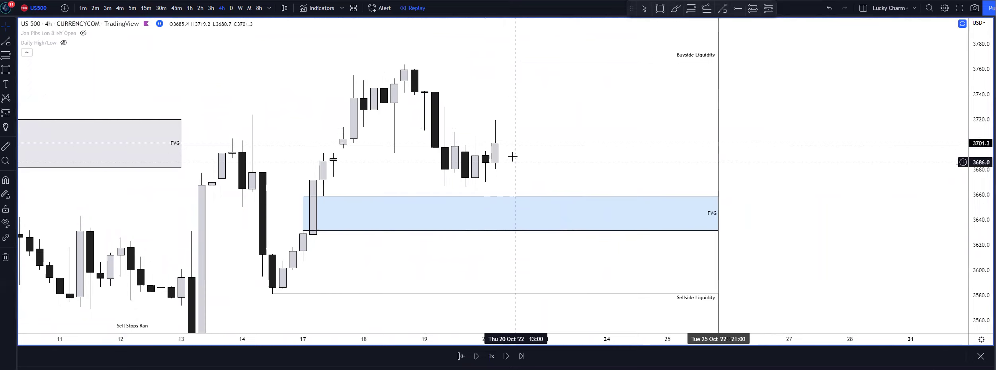
drag(535, 130, 503, 143)
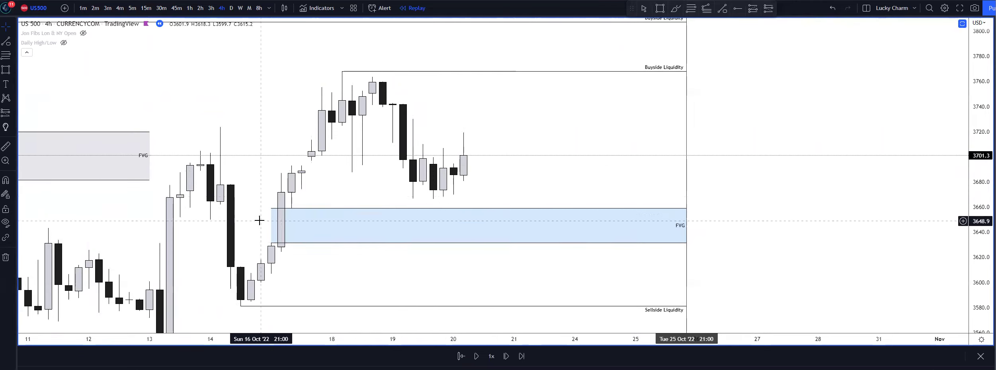
Try extending the blue FVG zone's start back to the 14 October down candle, and restore it to 17 October
click(273, 226)
drag(272, 226, 233, 226)
click(264, 188)
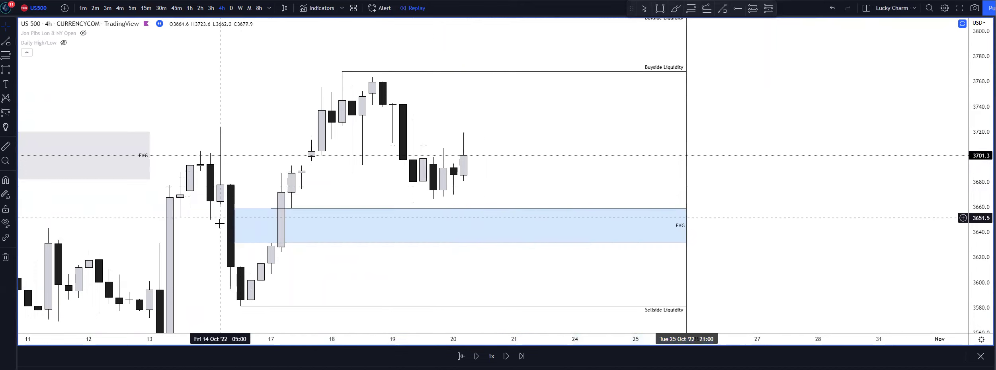
click(235, 226)
drag(235, 226, 271, 228)
drag(352, 197, 356, 195)
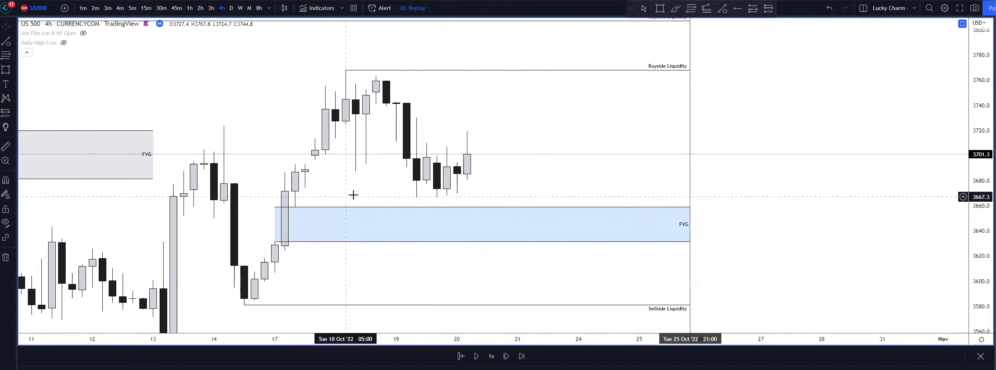
On the 1-hour chart, draw a horizontal trend line from the 19 October 12:00 low at 3666.9 to the 23 October vertical line
click(192, 12)
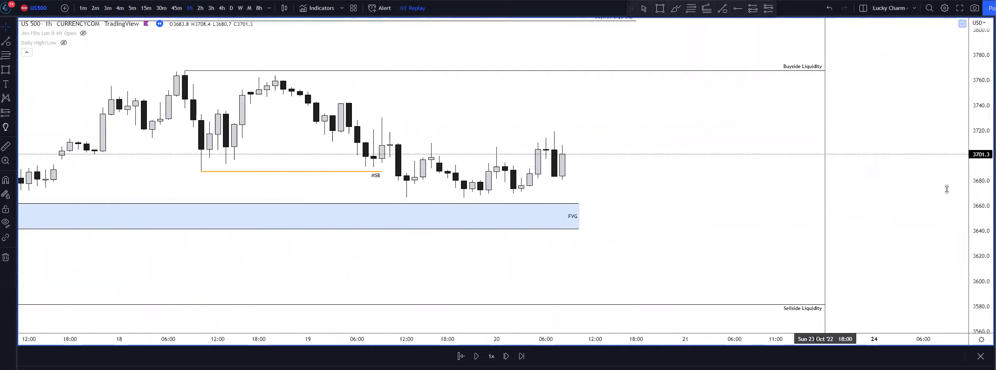
drag(891, 152, 856, 144)
scroll(681, 103, down, 1)
drag(647, 110, 563, 107)
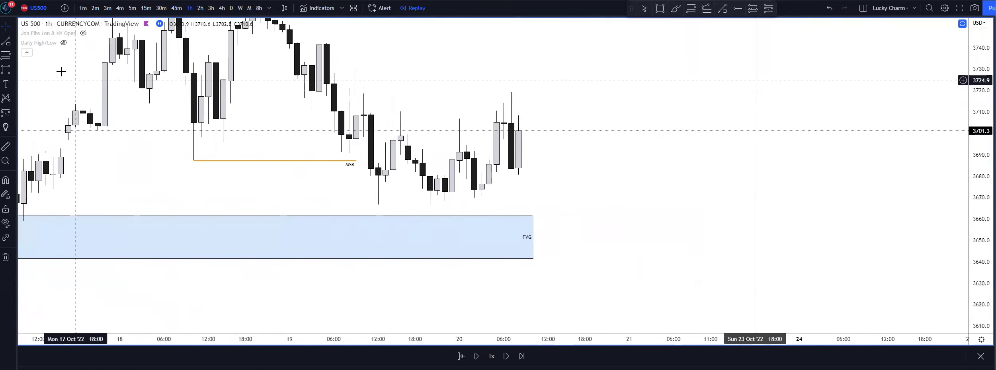
key(alt+t)
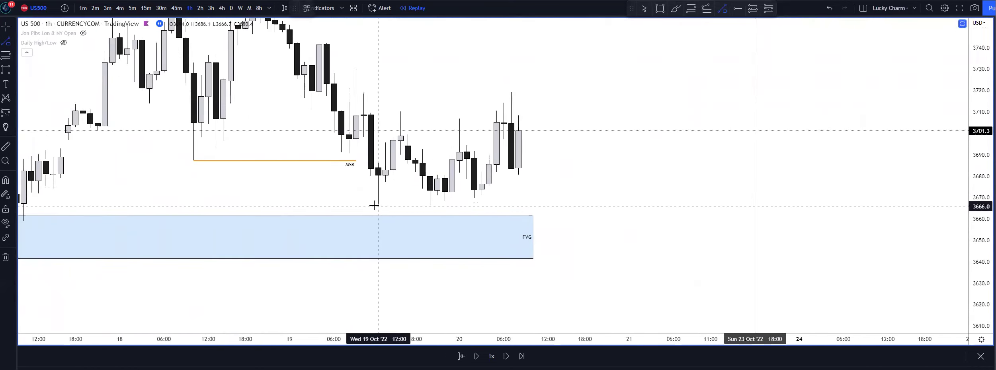
click(376, 204)
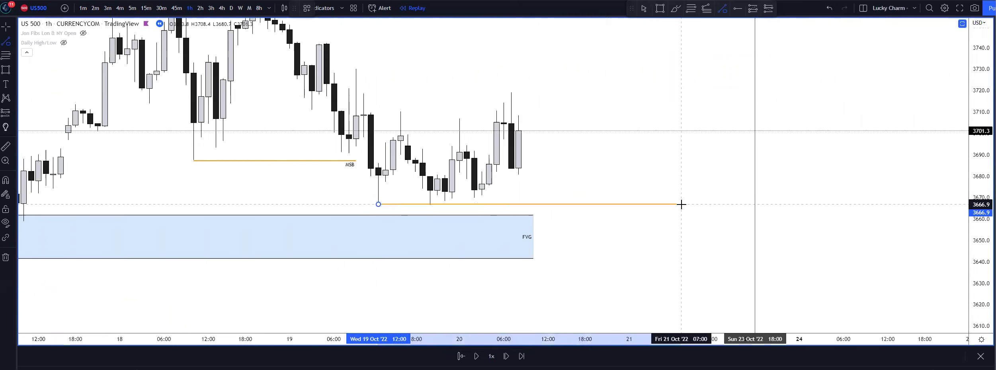
click(756, 204)
Restyle the new line under the 19 October low as a thin black line
click(343, 14)
click(341, 38)
click(342, 10)
click(341, 25)
click(323, 9)
click(404, 26)
click(409, 85)
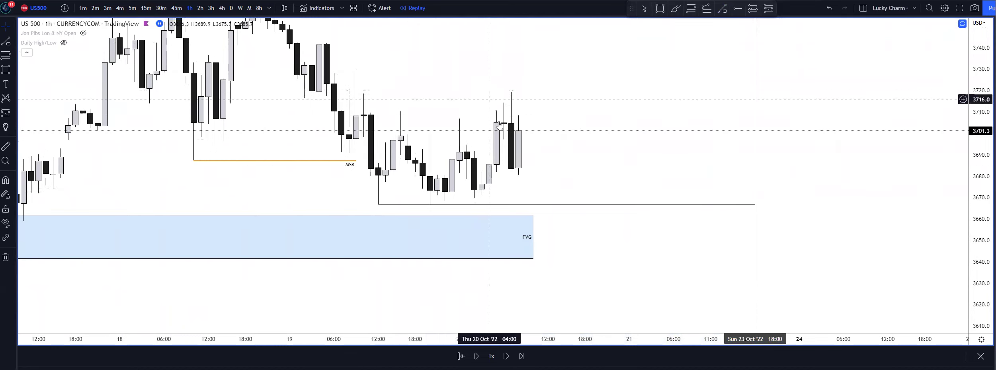
On the 30-minute chart, extend the pink zone to the 23 October 18:00 vertical line and change its fill to light blue
click(161, 8)
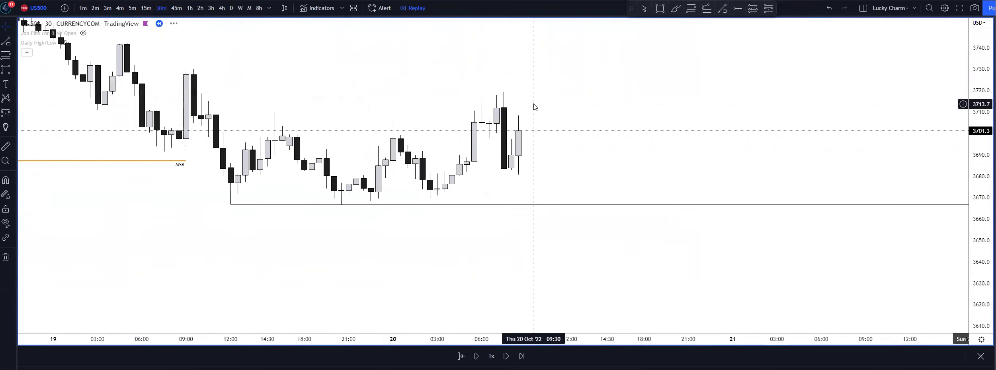
drag(676, 128, 620, 129)
drag(980, 196, 980, 155)
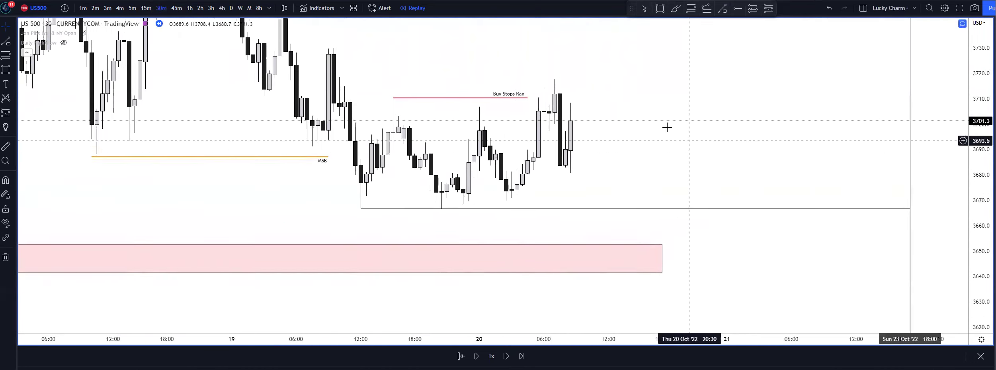
scroll(667, 127, down, 4)
drag(474, 182, 449, 116)
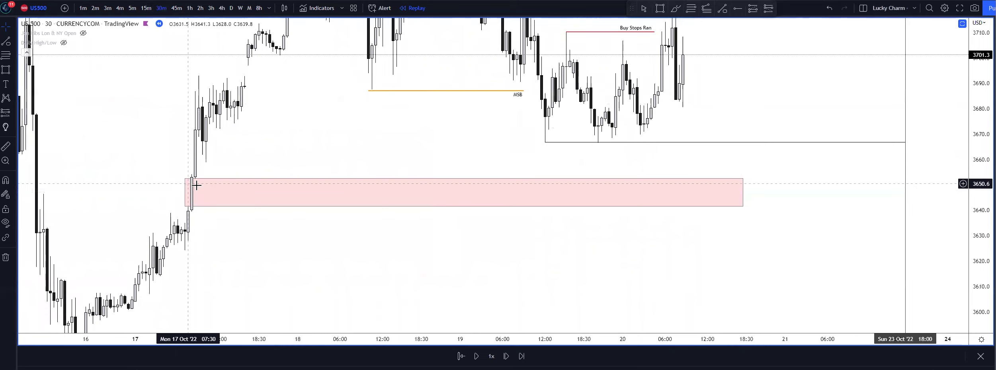
mouse_move(743, 192)
drag(743, 192, 912, 192)
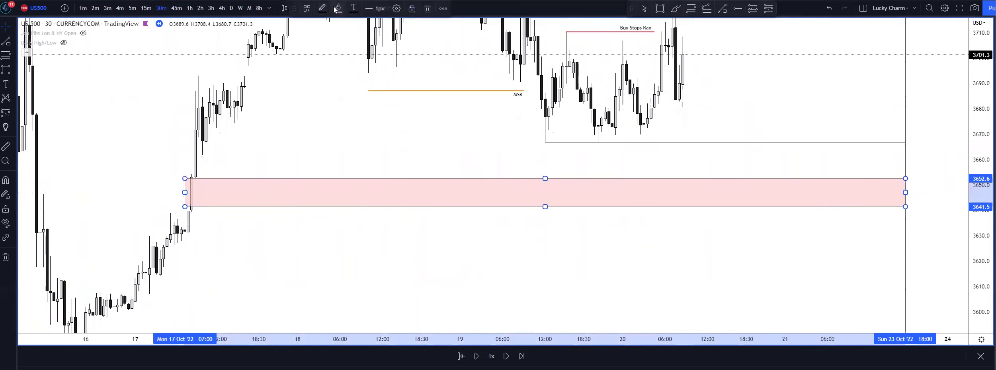
click(337, 8)
click(396, 49)
Lower the replay chart from the 30-minute to the 5-minute timeframe
drag(745, 84, 605, 151)
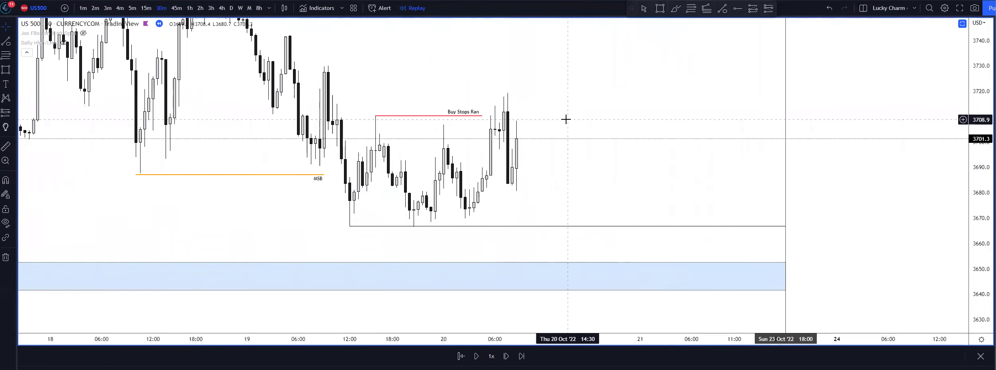
scroll(558, 118, up, 3)
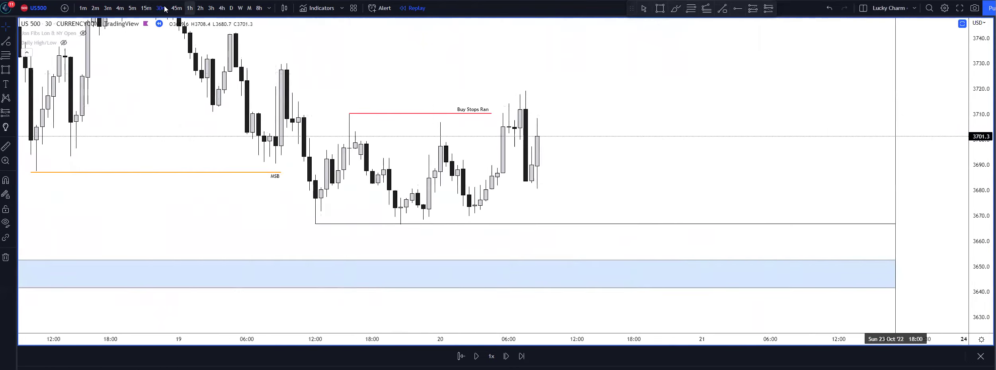
click(146, 11)
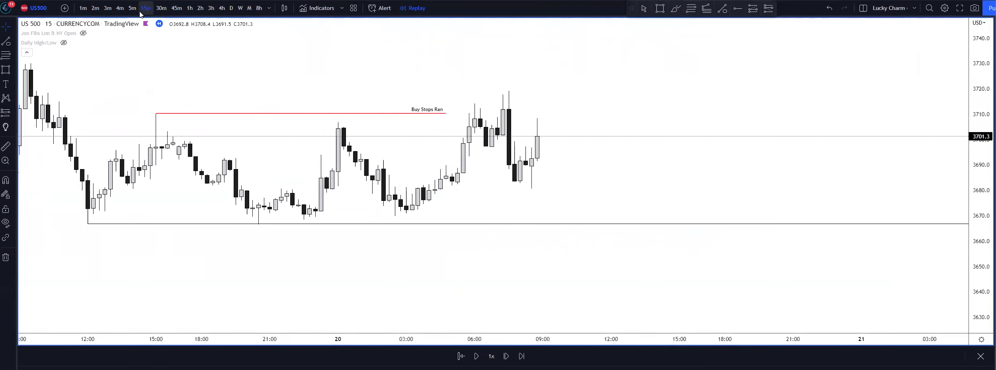
click(134, 11)
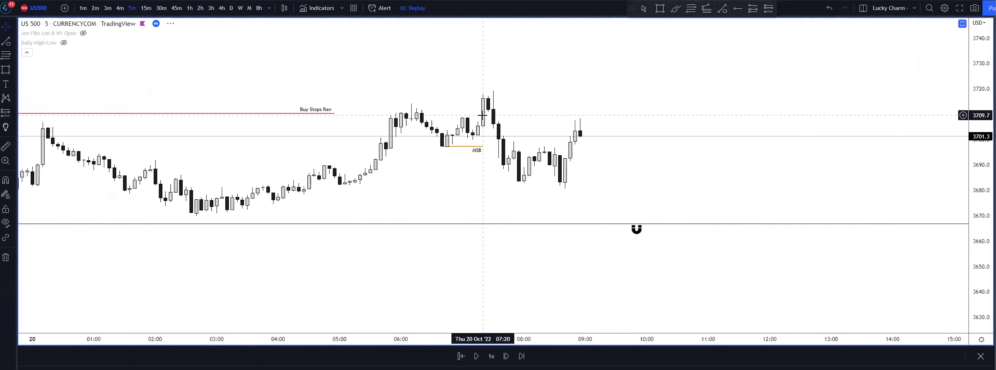
scroll(836, 123, up, 5)
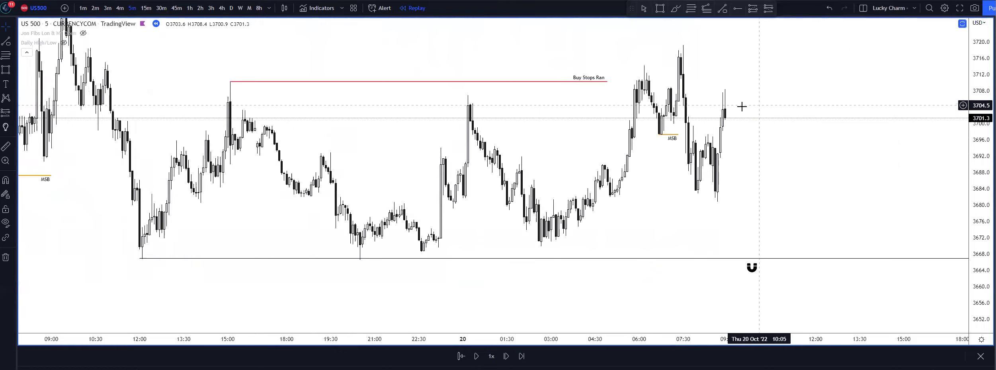
Draw a horizontal trend line from the 20 October high just after 06:00 past the latest candle and colour it red
drag(651, 89, 517, 117)
click(6, 41)
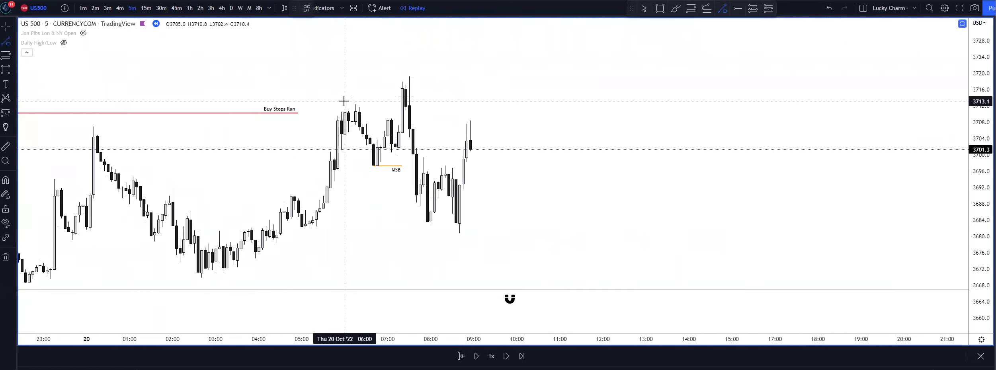
drag(350, 97, 499, 97)
click(345, 9)
click(322, 10)
click(322, 37)
Show the hidden London and NY open Fibs indicator and examine its levels around the 20 October morning swing
scroll(303, 92, down, 4)
click(83, 34)
scroll(236, 118, down, 4)
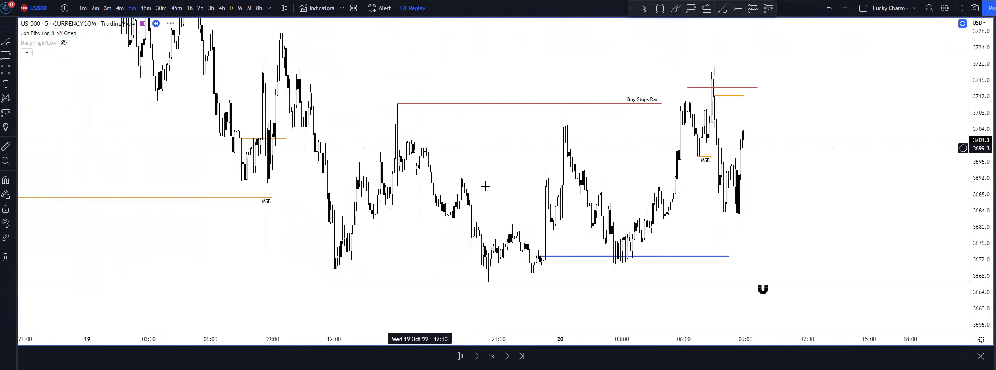
scroll(537, 183, up, 2)
scroll(536, 183, right, 4)
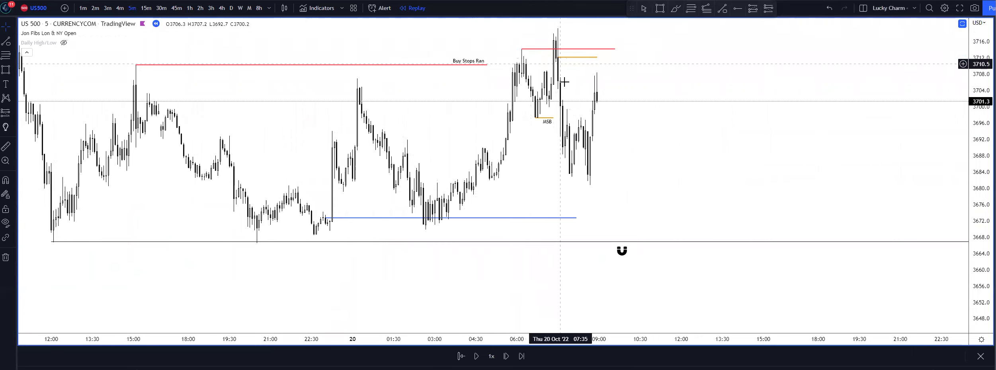
scroll(542, 171, up, 3)
drag(541, 171, 695, 196)
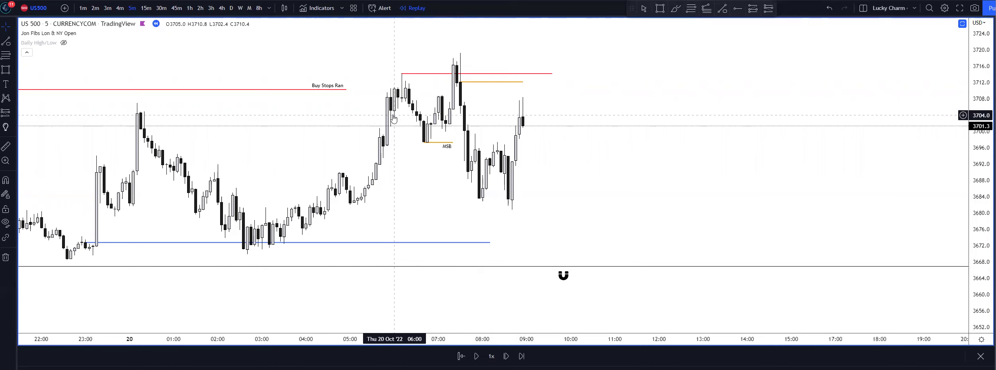
Switch the replay chart to the 1-hour timeframe and compress the price scale to include the Buyside Liquidity line and FVG
click(189, 8)
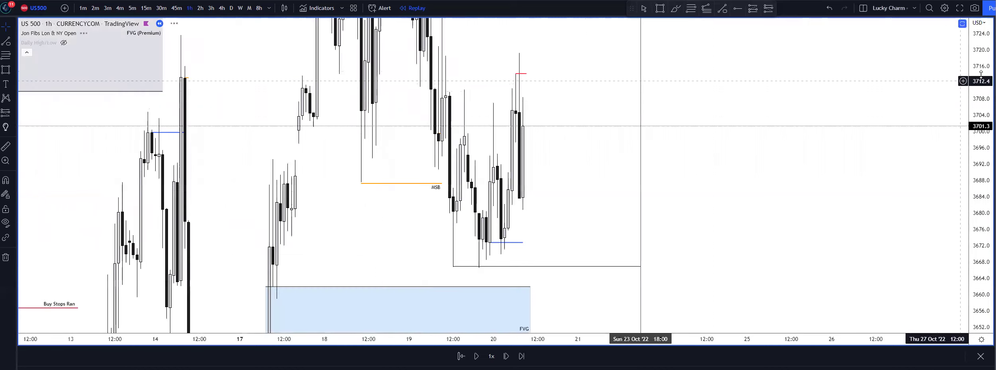
drag(981, 52, 980, 255)
scroll(598, 180, up, 2)
drag(461, 134, 527, 156)
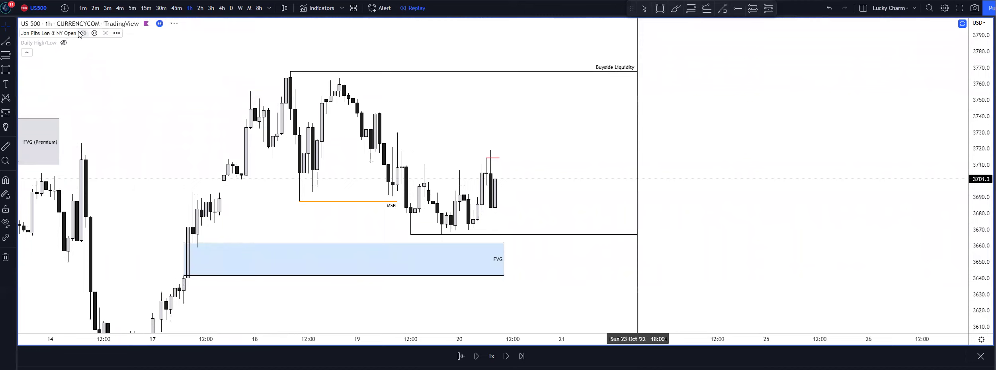
Hide the London and NY open Fibs indicator and view the replay chart on the 4-hour timeframe
drag(455, 130, 490, 115)
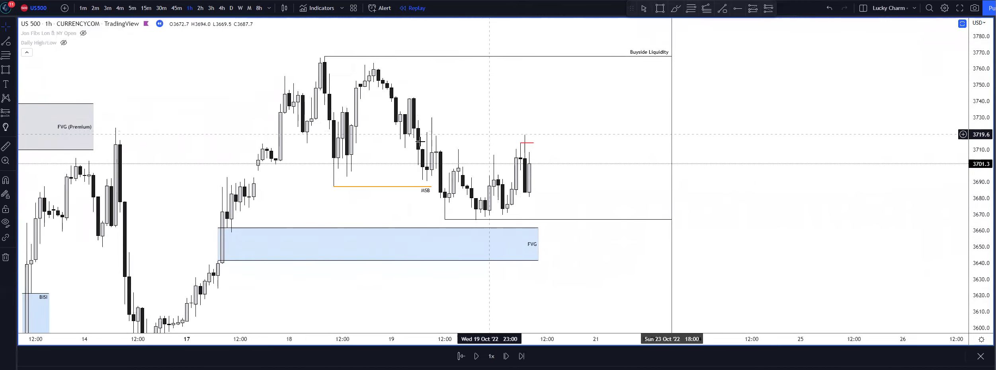
click(221, 8)
drag(561, 144, 574, 133)
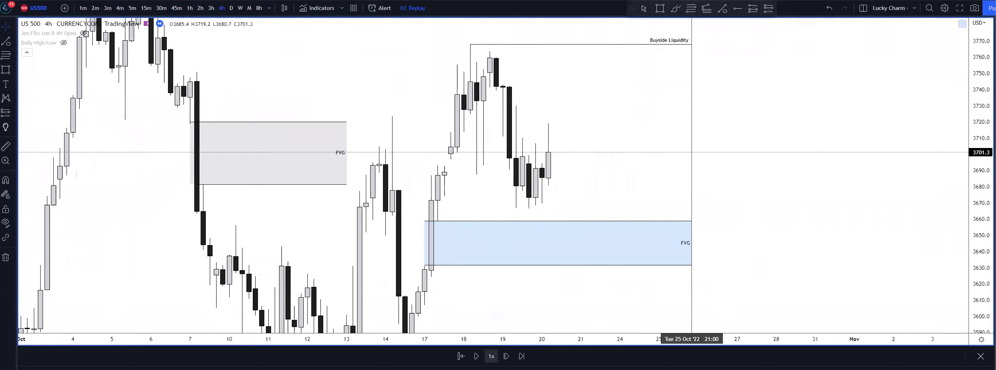
Lower the chart to the 15-minute timeframe and examine the 20 October morning swing around the red liquidity lines
click(161, 8)
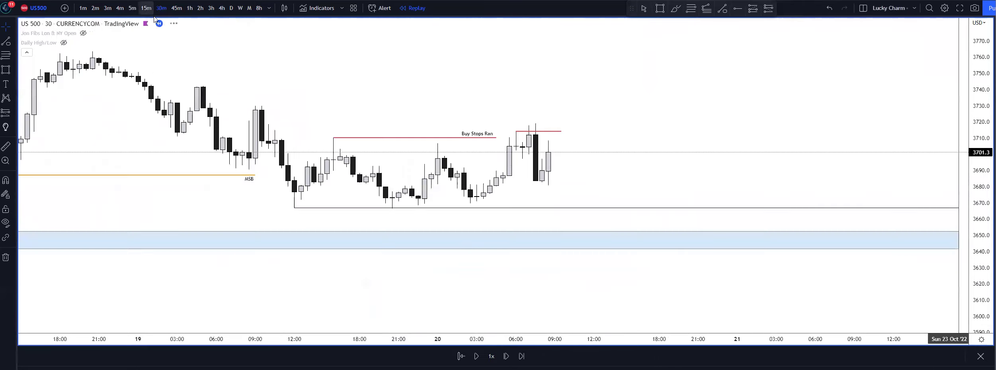
click(146, 8)
scroll(701, 176, down, 5)
drag(981, 235, 981, 87)
scroll(677, 131, up, 4)
drag(556, 121, 423, 155)
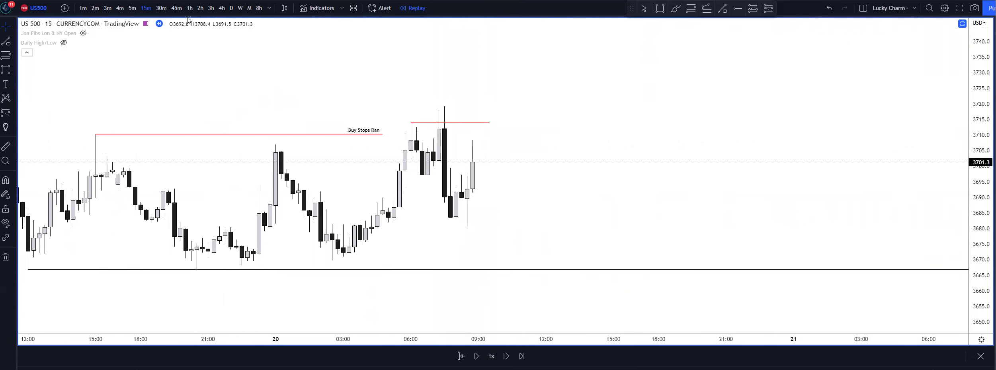
Return to the 30-minute timeframe and advance the replay until price trades below the horizontal line under the 19 October lows
click(161, 8)
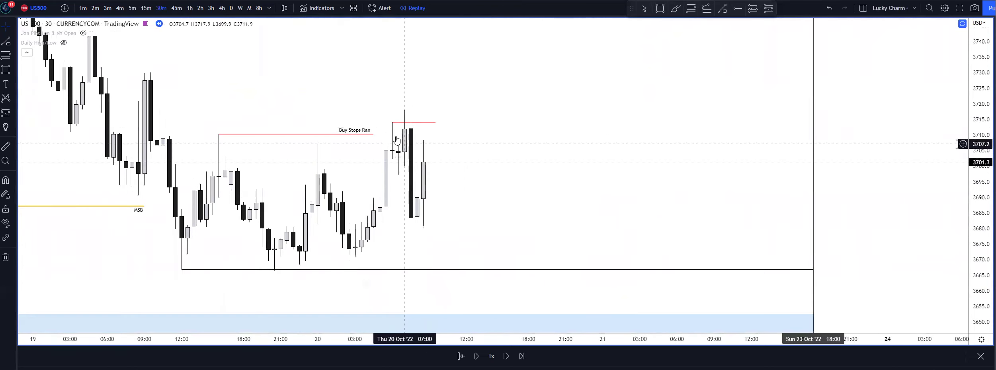
drag(257, 49, 348, 57)
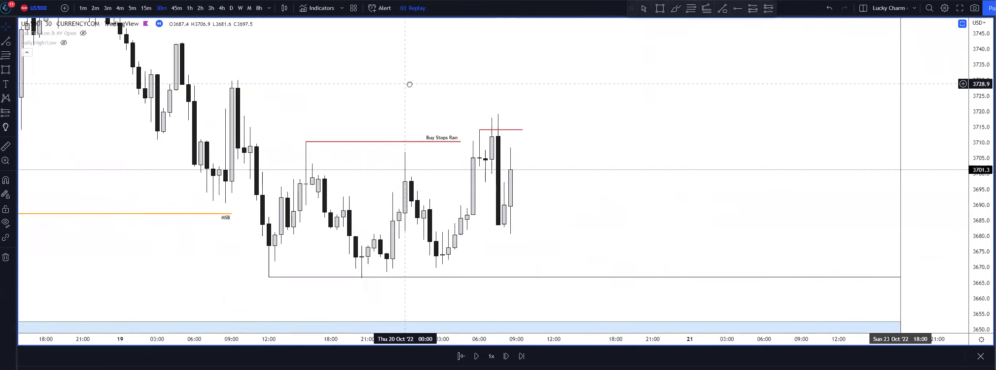
click(506, 356)
click(506, 356)
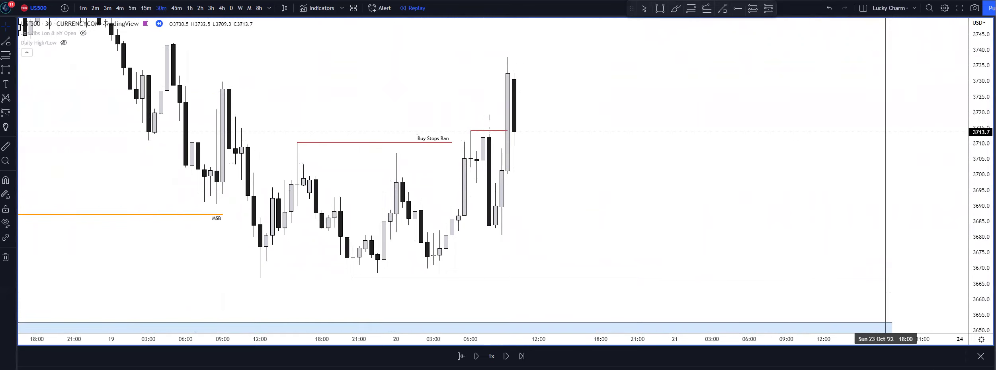
click(506, 357)
click(506, 356)
click(506, 357)
click(506, 357)
click(506, 356)
click(506, 357)
drag(534, 222, 548, 148)
Nudge the black horizontal line under the 19 October lows to sit on the wick lows
click(344, 203)
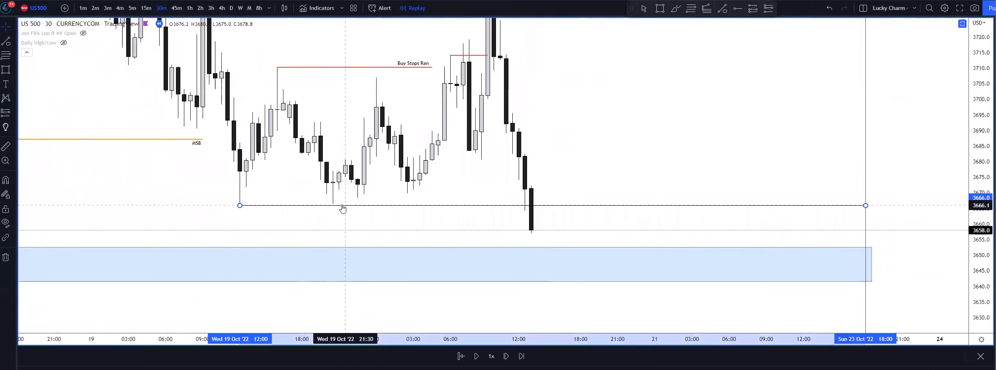
click(341, 208)
drag(345, 204, 345, 205)
click(358, 194)
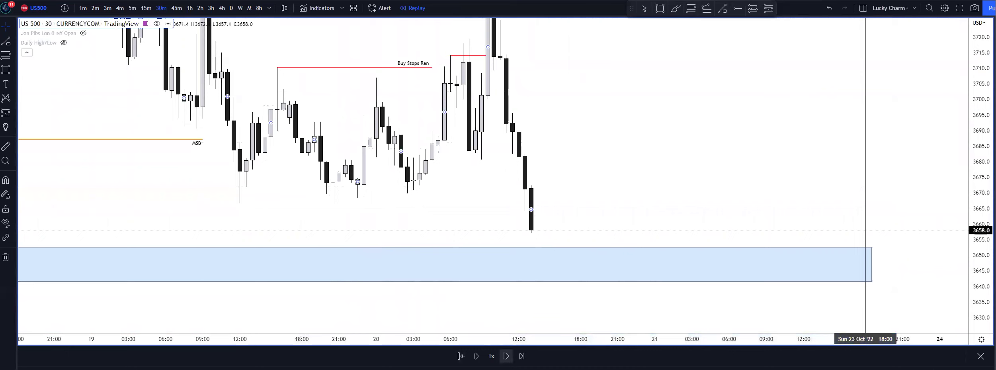
Advance the 30-minute replay to the last available candle on the evening of 20 October
click(507, 357)
click(506, 357)
click(507, 357)
click(506, 356)
click(506, 356)
click(507, 357)
click(506, 356)
click(506, 357)
click(507, 357)
click(506, 357)
click(506, 356)
drag(898, 161, 649, 165)
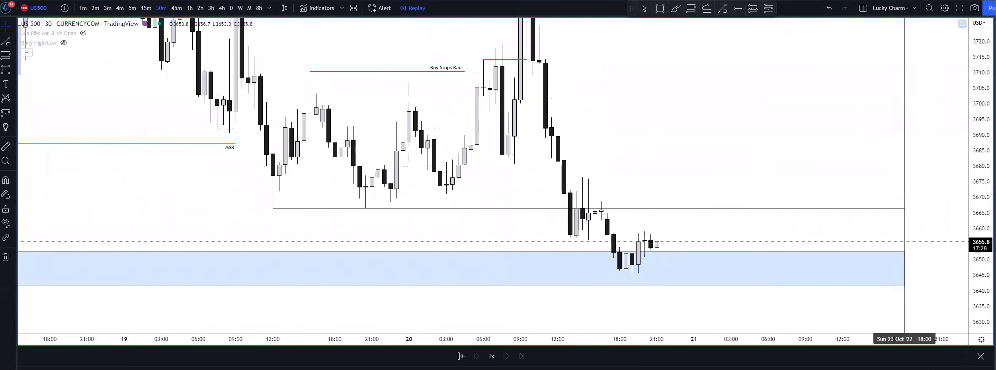
scroll(794, 160, down, 3)
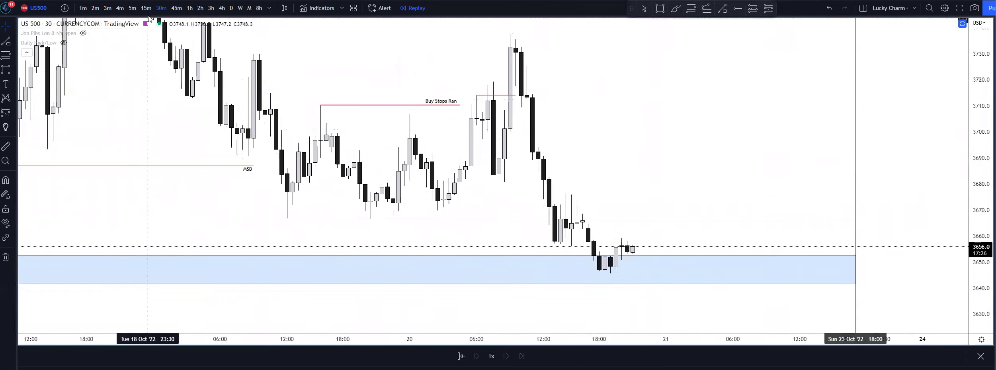
On the 1-hour timeframe, delete the short red line at the 20 October high and the black line under the 19 October lows
click(190, 8)
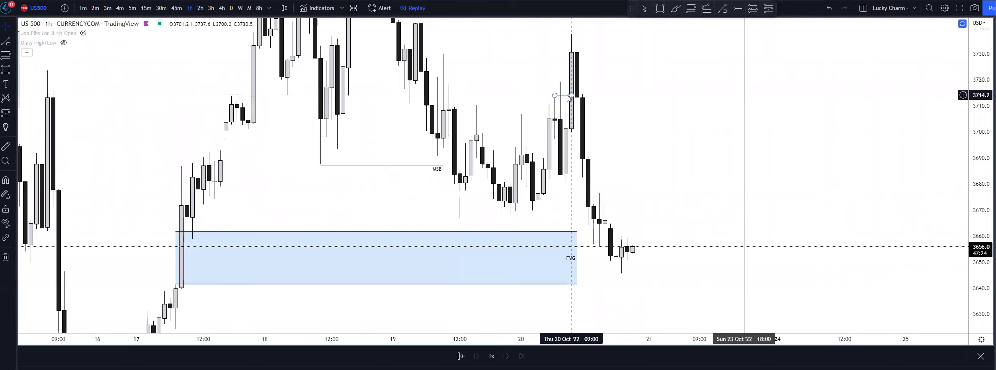
click(568, 95)
click(427, 8)
drag(974, 114, 962, 147)
scroll(622, 150, up, 2)
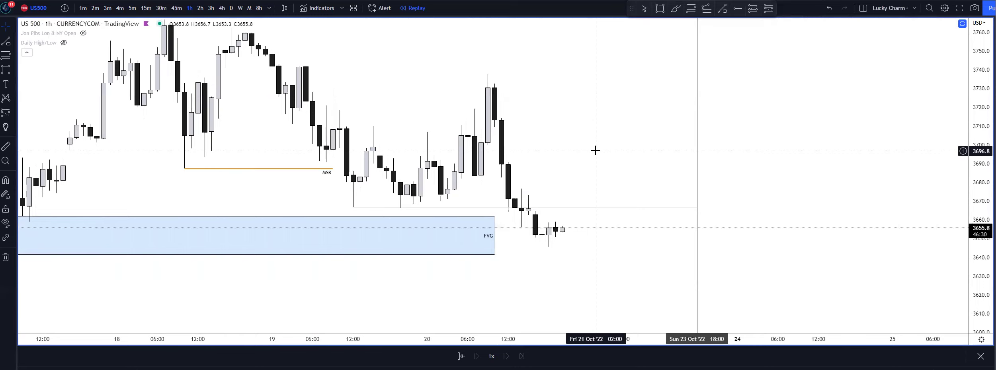
click(573, 208)
key(Delete)
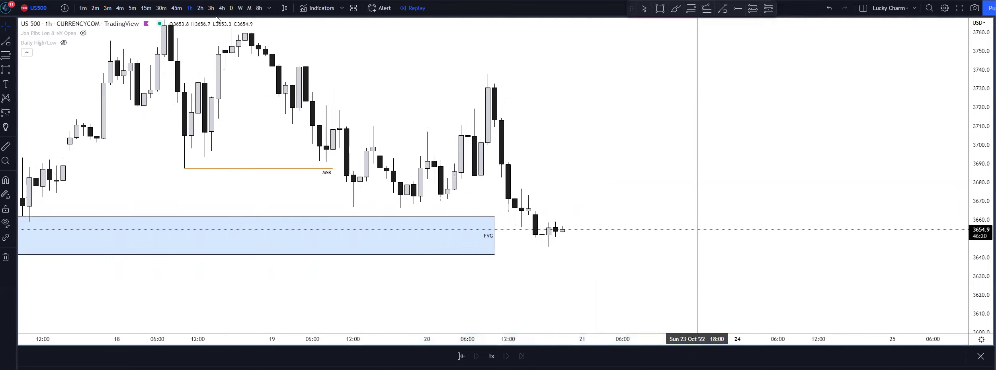
Switch to the weekly timeframe and examine the October candles against the red FVG lines and the blue order block
click(239, 9)
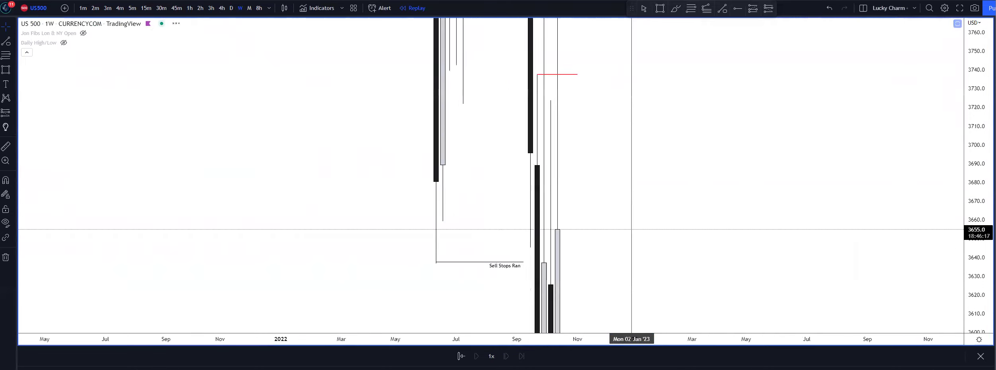
scroll(629, 169, up, 5)
drag(528, 159, 739, 154)
scroll(622, 153, up, 2)
drag(537, 142, 587, 141)
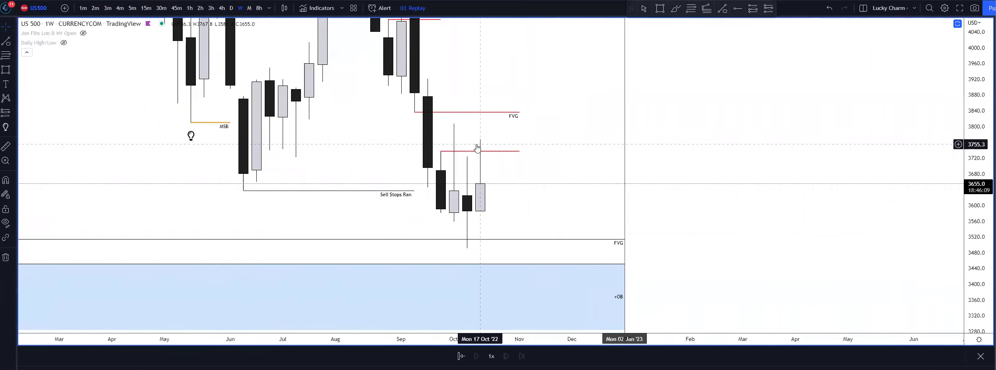
Switch to the daily timeframe and examine the latest candles between the Buyside Liquidity and Sellside Liquidity lines
click(232, 8)
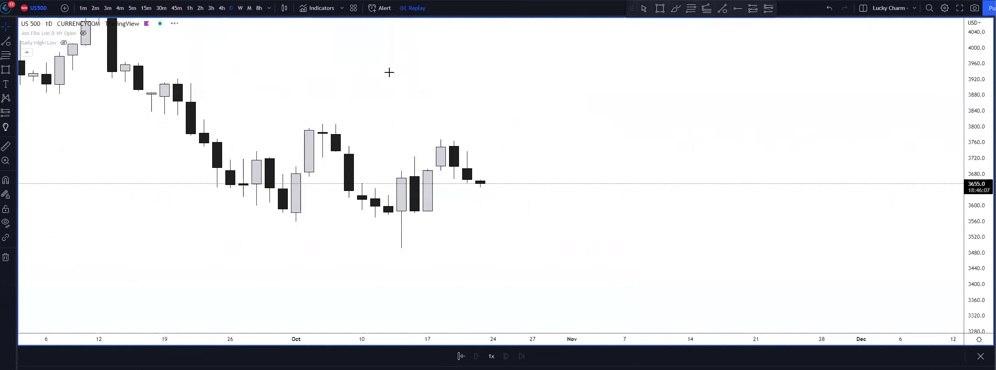
drag(971, 244, 905, 181)
scroll(734, 153, up, 2)
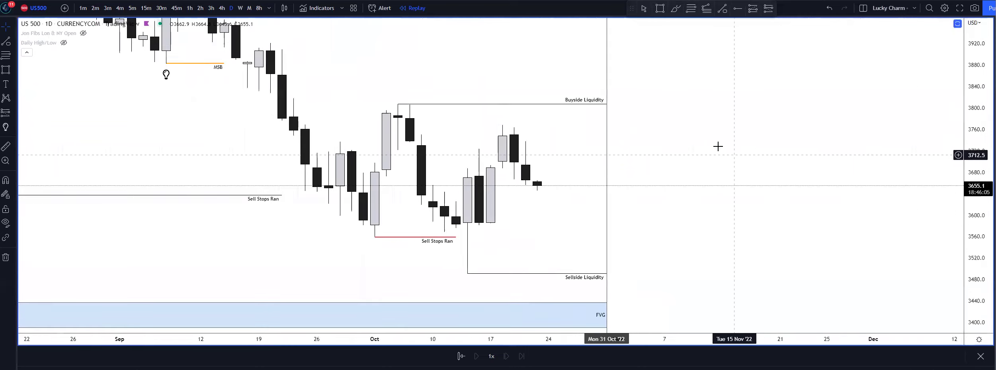
drag(703, 143, 600, 106)
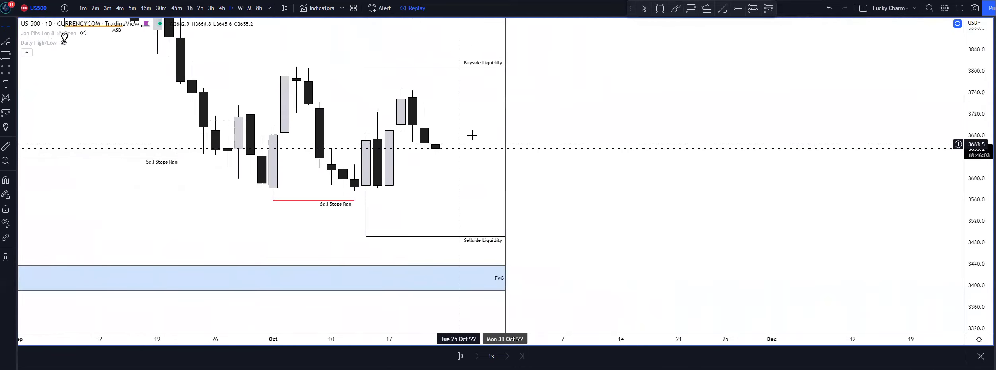
drag(471, 125, 516, 128)
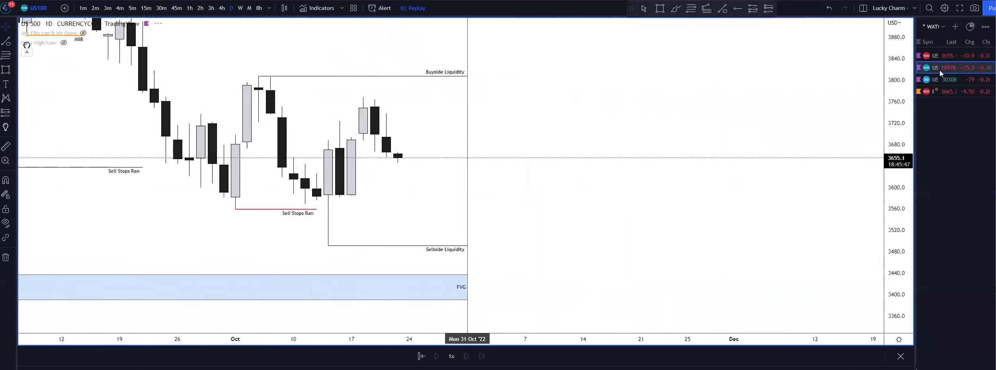
View the US100 daily chart and, on the US30 daily chart, draw a trend line across the early-October and mid-October highs
click(935, 68)
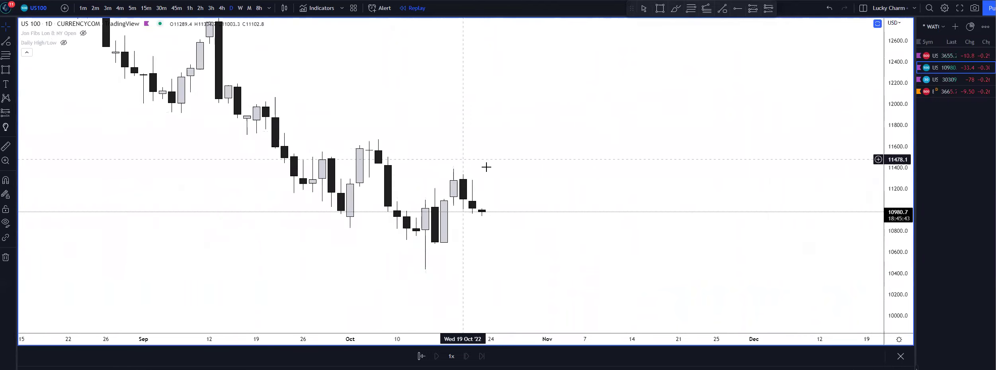
click(936, 80)
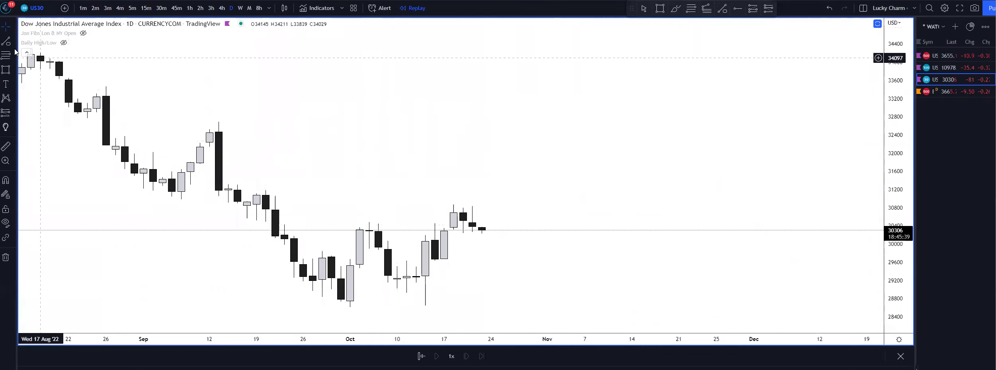
click(6, 41)
click(360, 219)
click(463, 202)
click(321, 11)
click(369, 35)
click(322, 8)
click(377, 36)
drag(474, 92, 486, 96)
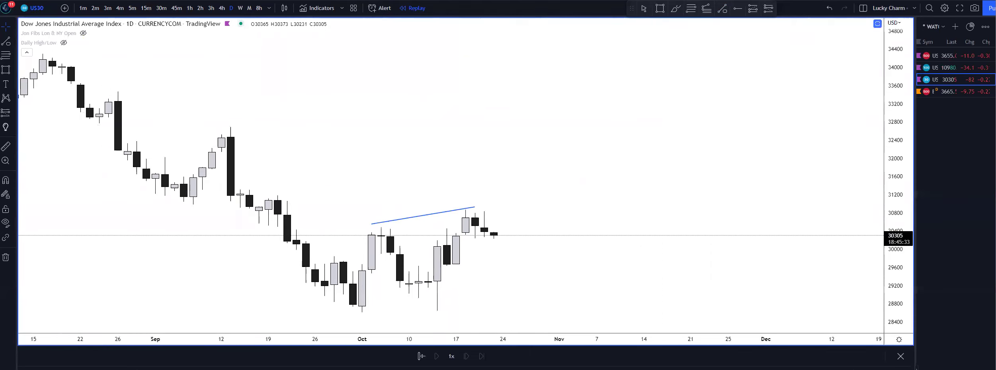
Compare the US500 daily chart with the US30 daily chart and view US30 on the weekly timeframe
click(952, 60)
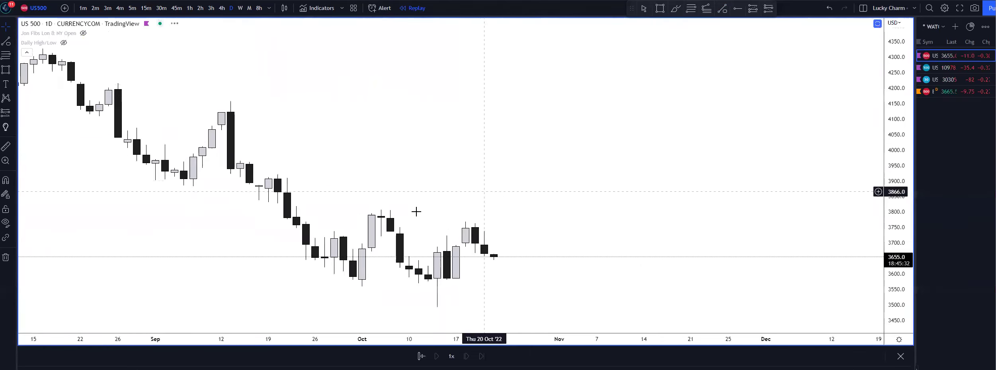
click(951, 80)
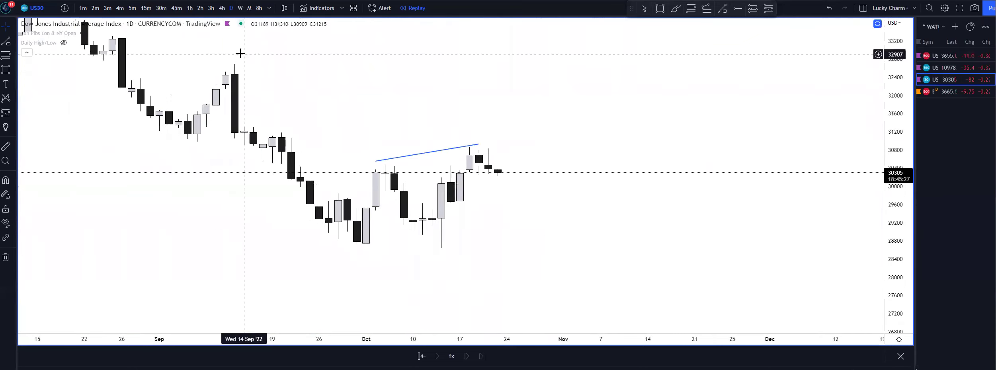
click(241, 9)
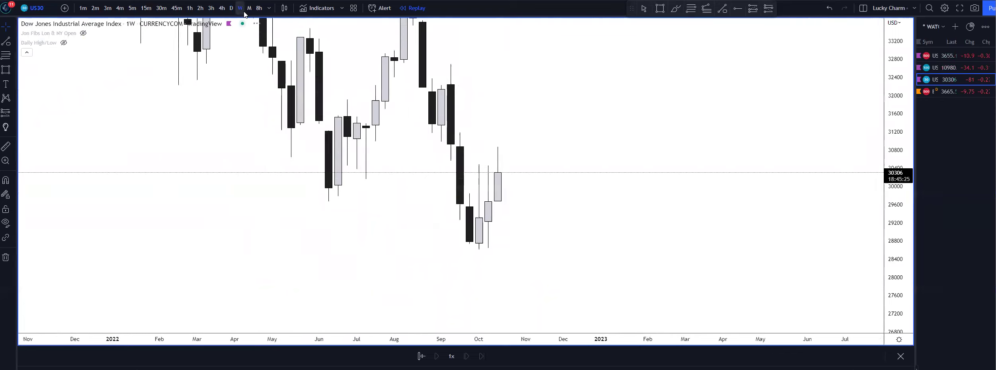
Return to the US500 weekly chart, bring the Sellside Liquidity line into view and hide the watchlist
click(961, 65)
click(948, 58)
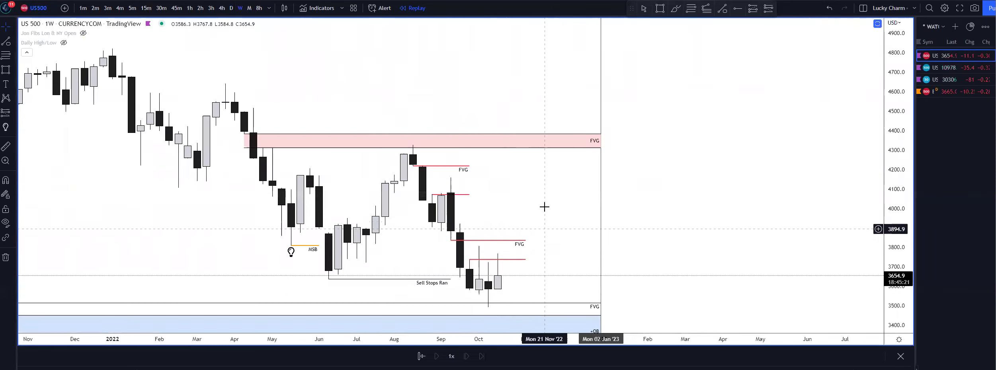
drag(904, 207, 897, 175)
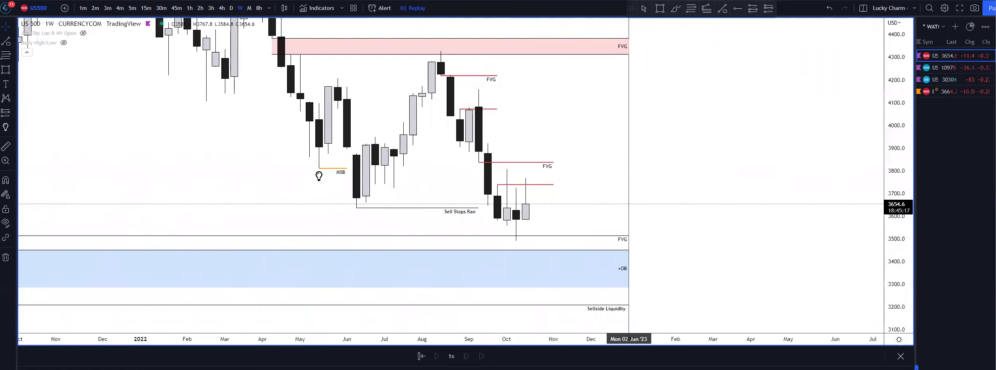
click(916, 368)
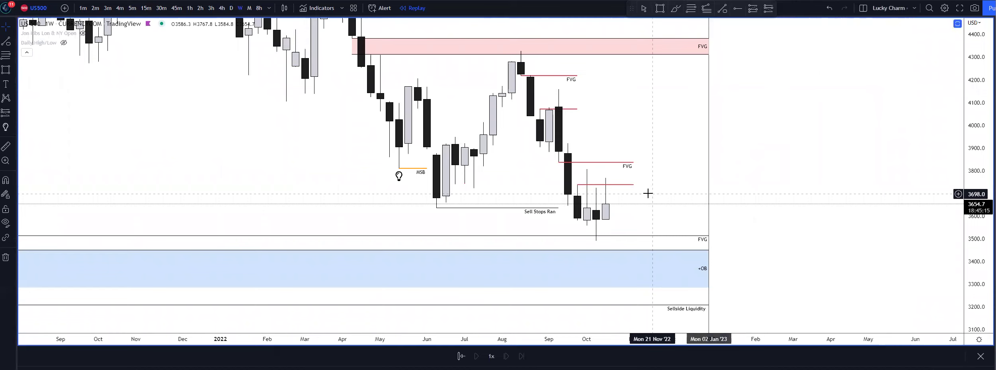